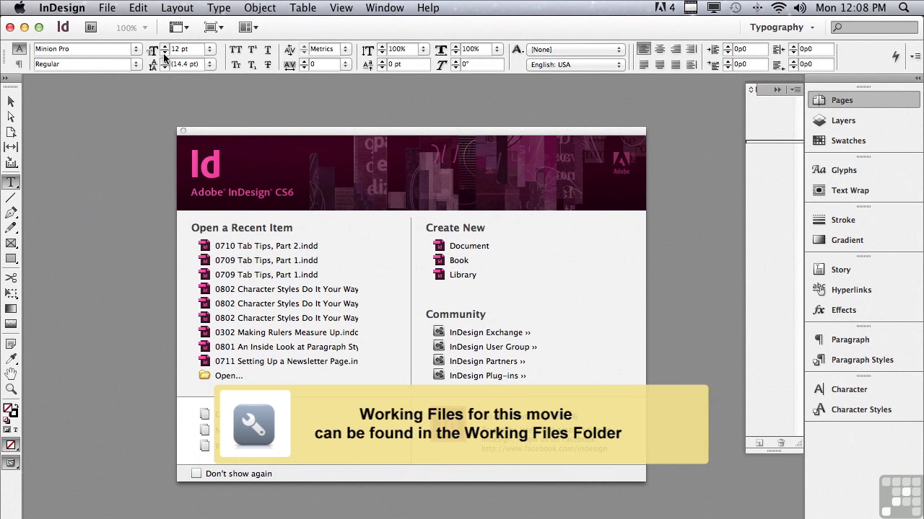
- Open 0710 Tab Tips, Part 2.indd from the sample layouts folder
{"action": "left_click", "coordinate": [106, 7]}
{"action": "left_click", "coordinate": [106, 40]}
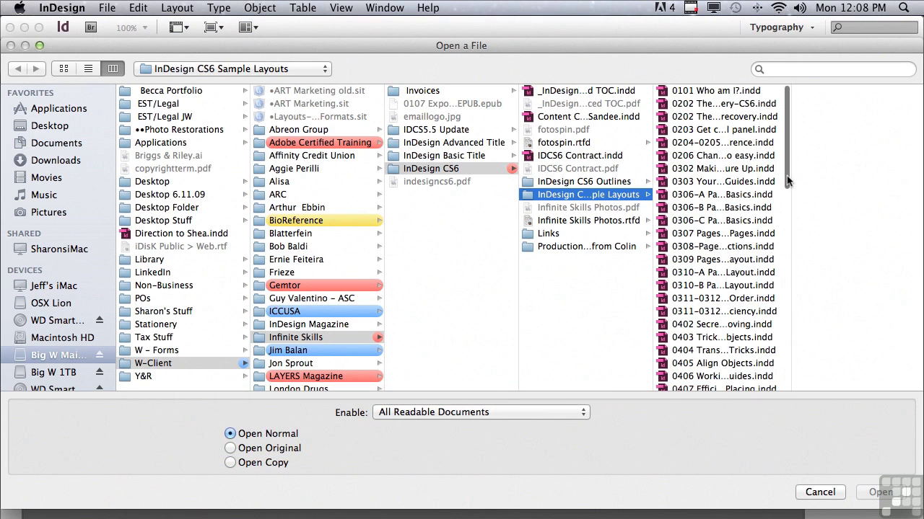
{"action": "left_click_drag", "start_coordinate": [787, 175], "coordinate": [794, 320]}
{"action": "left_click", "coordinate": [734, 341]}
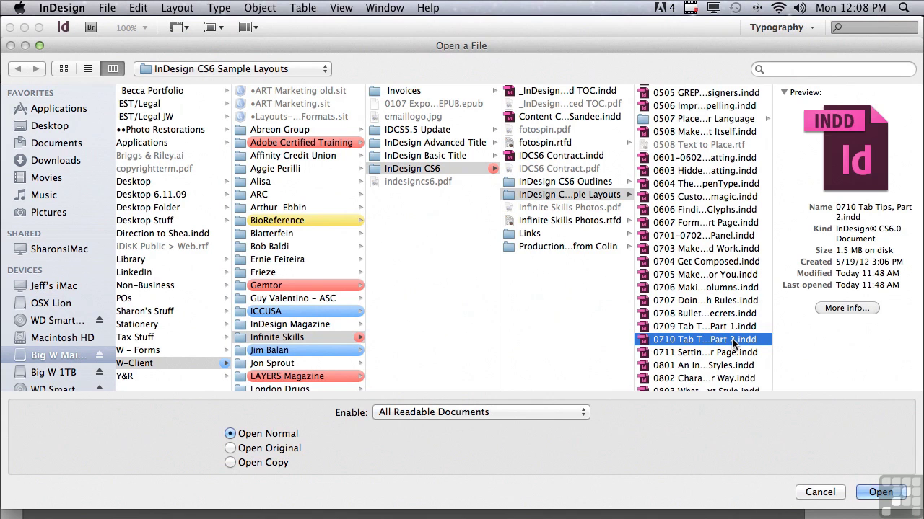
{"action": "left_click", "coordinate": [877, 495]}
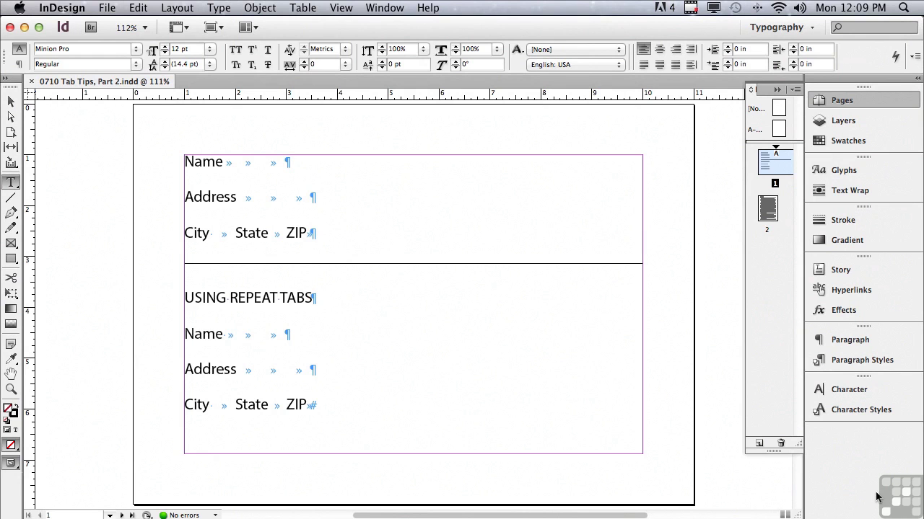
- Type runs of underscores after the Name and Address labels in the top coupon
{"action": "left_click", "coordinate": [225, 163]}
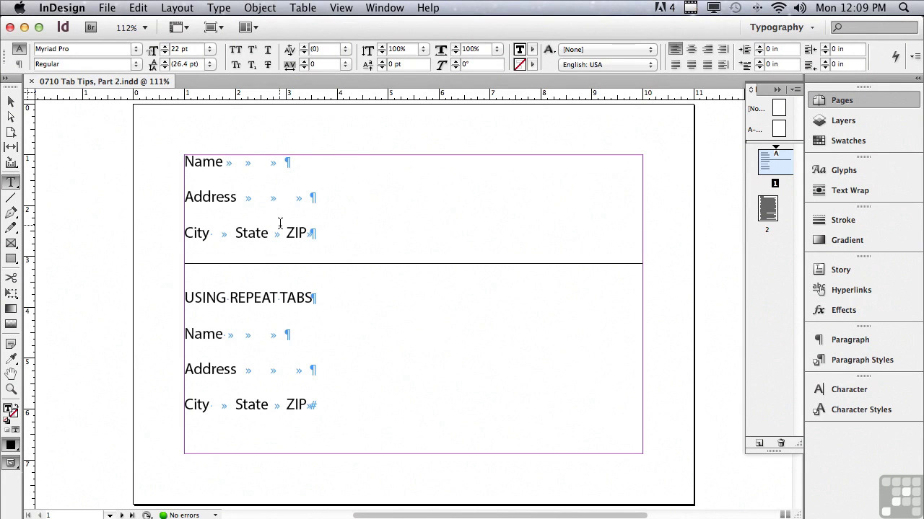
{"action": "type", "text": "_____"}
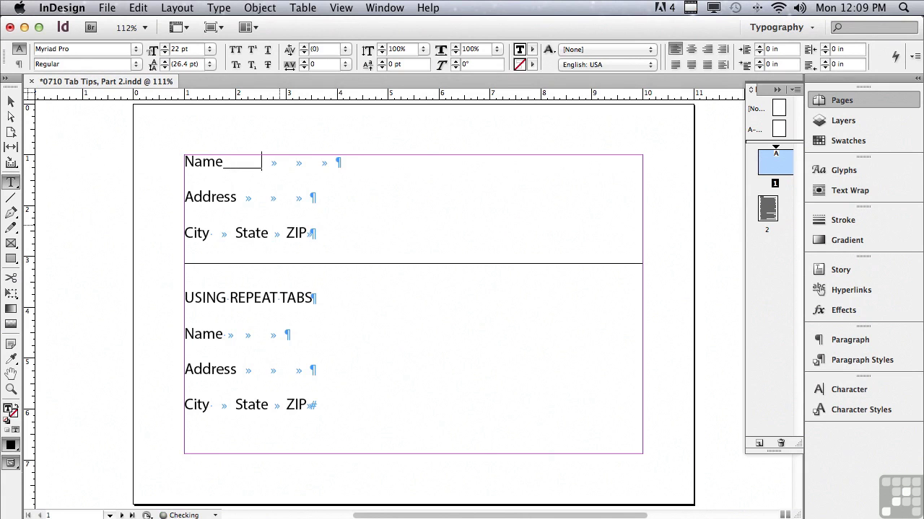
{"action": "left_click", "coordinate": [237, 199]}
{"action": "type", "text": "____"}
{"action": "left_click", "coordinate": [11, 389]}
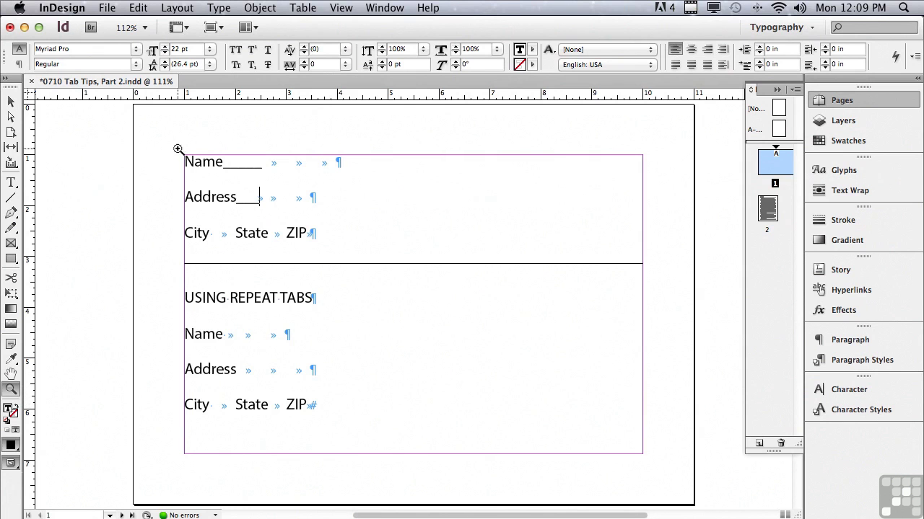
- Zoom in on the top coupon and place a vertical guide at about 2.06 in
{"action": "left_click_drag", "start_coordinate": [177, 147], "coordinate": [648, 281]}
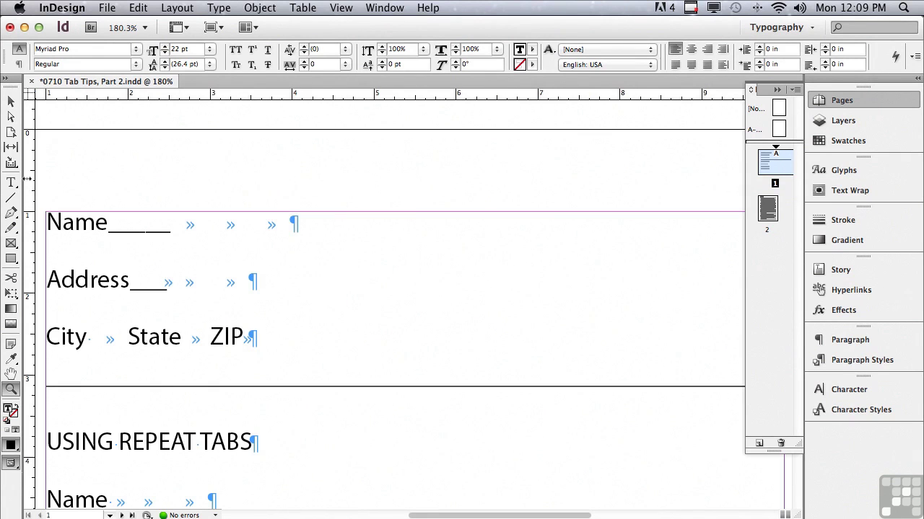
{"action": "left_click_drag", "start_coordinate": [29, 180], "coordinate": [170, 202]}
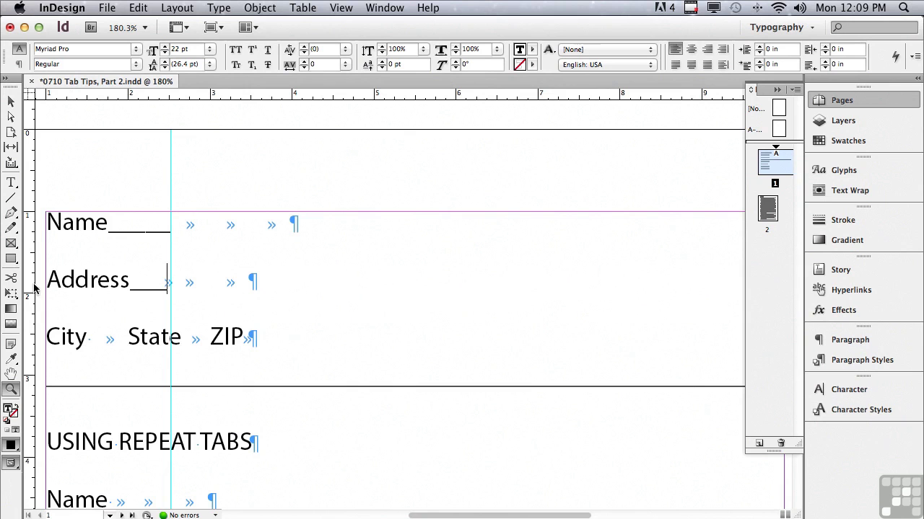
- Delete the typed underscores after Name and Address, then select the three coupon lines
{"action": "left_click", "coordinate": [11, 182]}
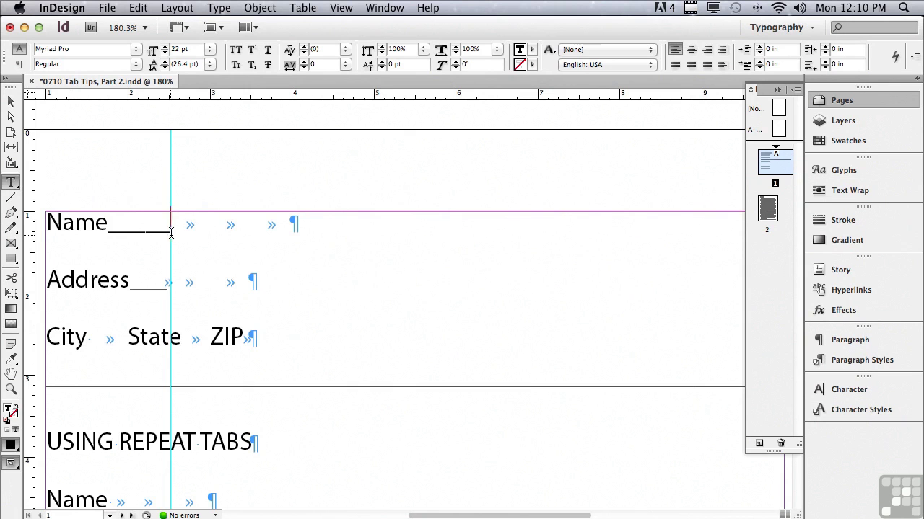
{"action": "left_click_drag", "start_coordinate": [170, 226], "coordinate": [110, 226]}
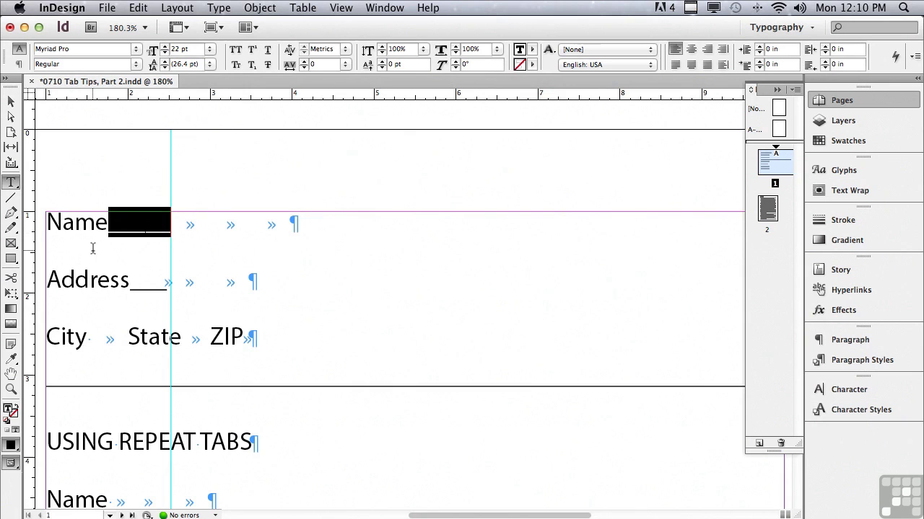
{"action": "key", "text": "BackSpace"}
{"action": "left_click_drag", "start_coordinate": [167, 283], "coordinate": [135, 283]}
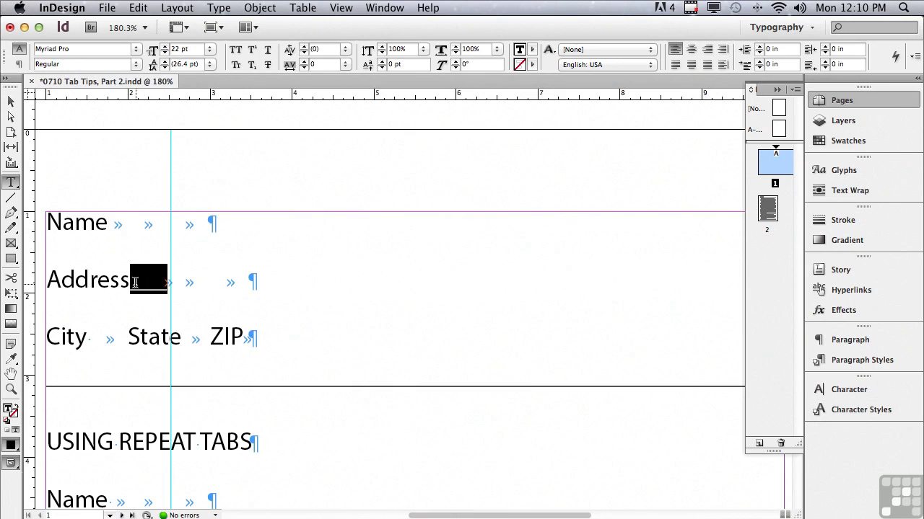
{"action": "key", "text": "BackSpace"}
{"action": "left_click", "coordinate": [50, 218]}
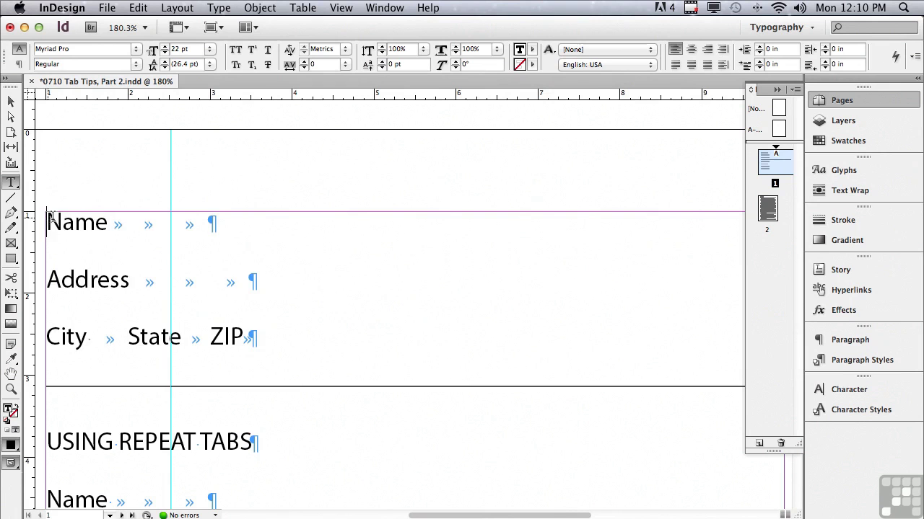
{"action": "left_click_drag", "start_coordinate": [50, 218], "coordinate": [274, 325]}
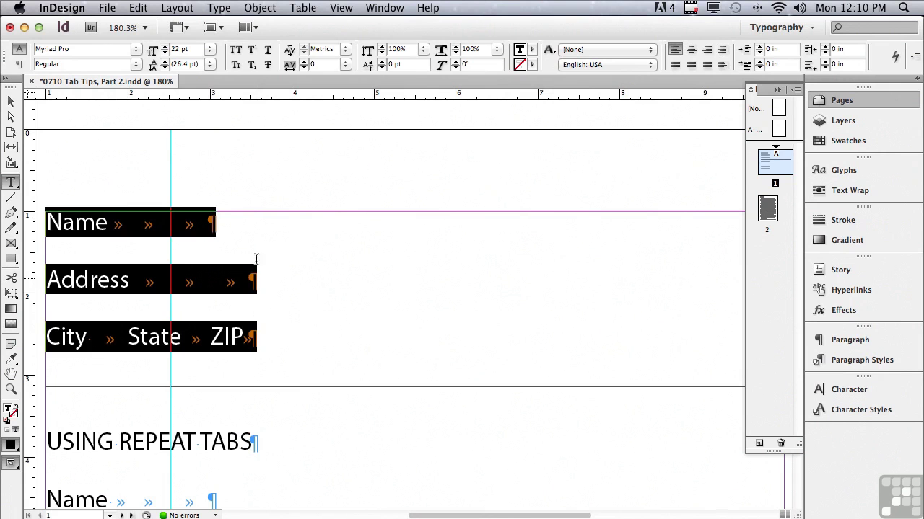
- Open the Tabs panel with its full ruler above the selected coupon lines
{"action": "left_click", "coordinate": [220, 7]}
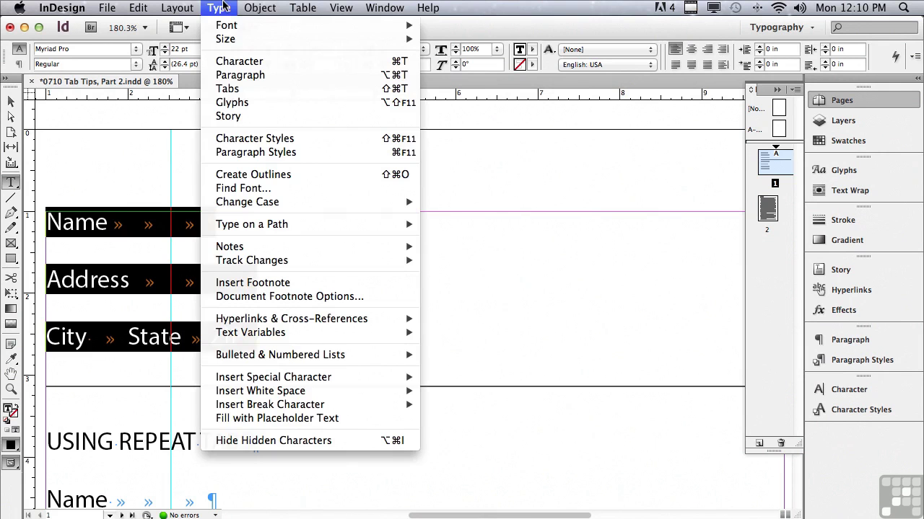
{"action": "left_click", "coordinate": [231, 88]}
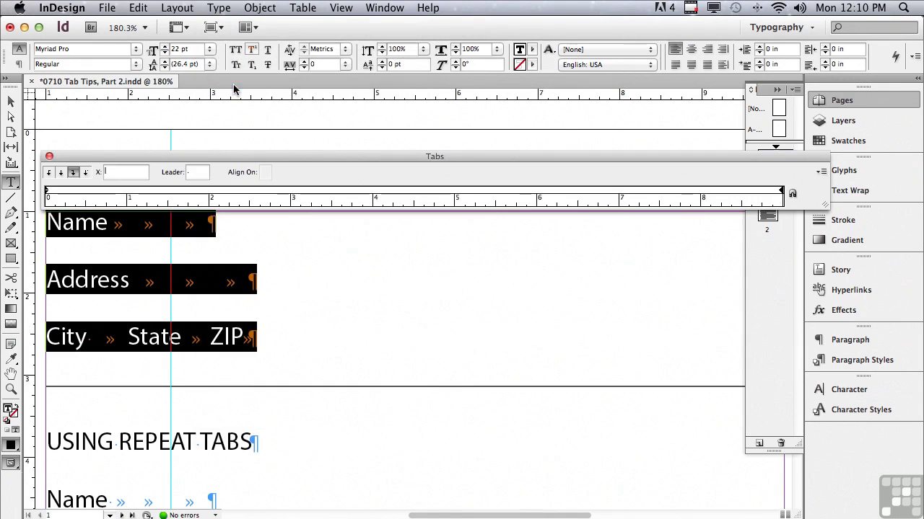
{"action": "left_click", "coordinate": [778, 91]}
{"action": "left_click", "coordinate": [777, 90]}
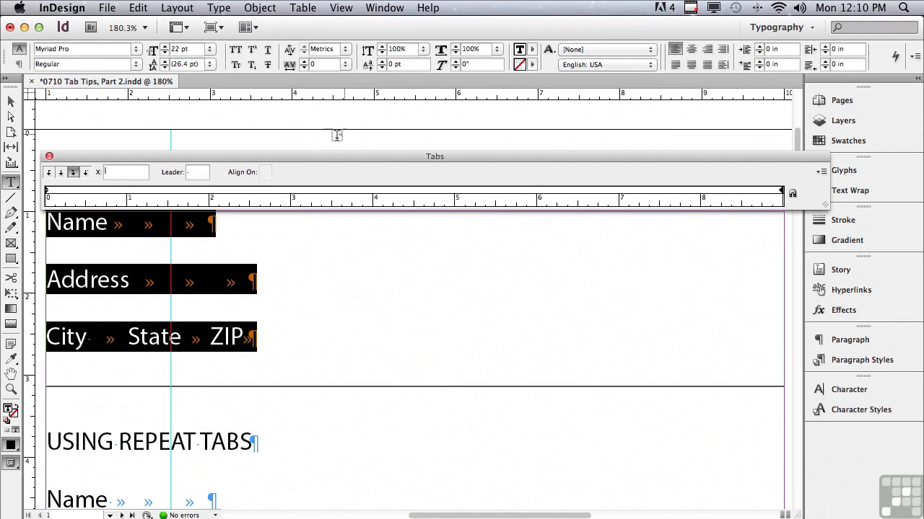
{"action": "left_click", "coordinate": [191, 172]}
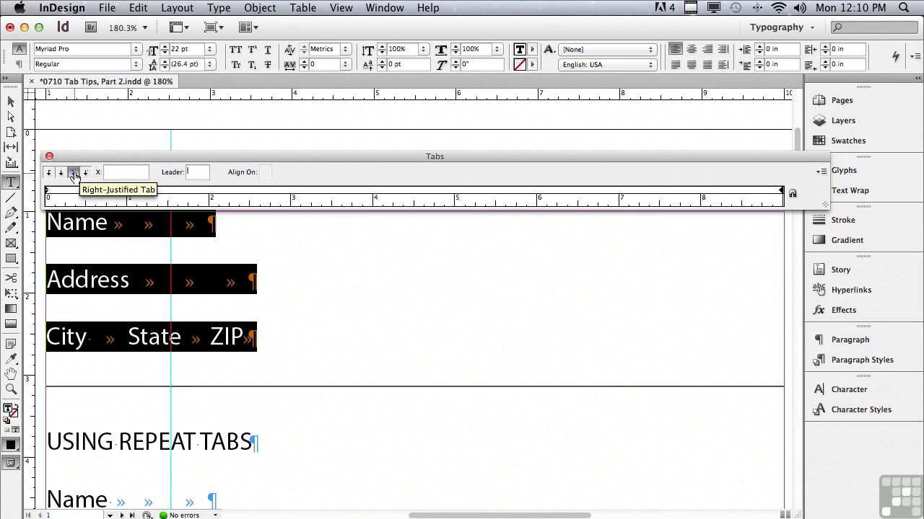
- Add a right tab at 2.4861 in with an underscore leader
{"action": "left_click", "coordinate": [250, 192]}
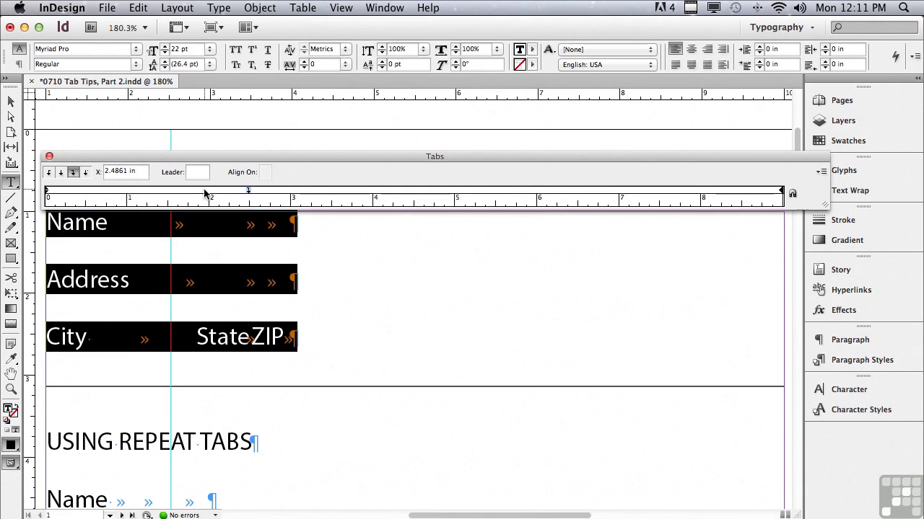
{"action": "type", "text": "_"}
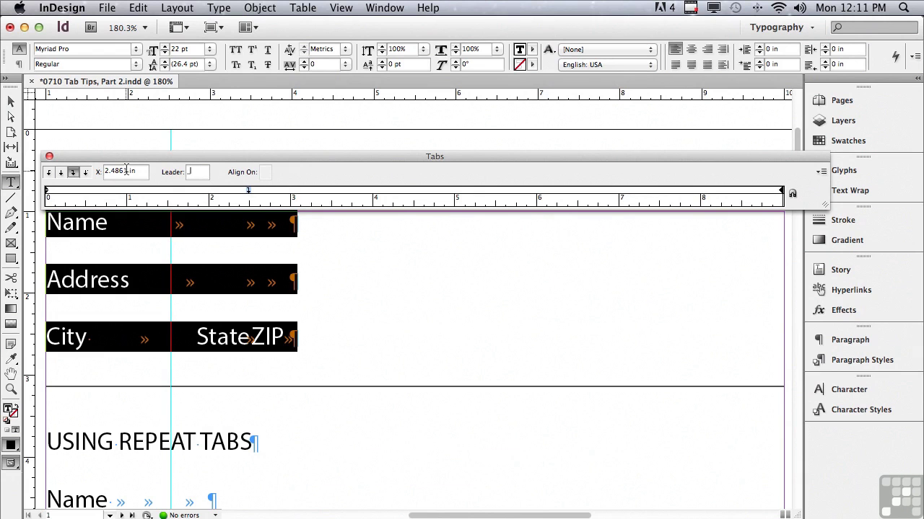
{"action": "key", "text": "Return"}
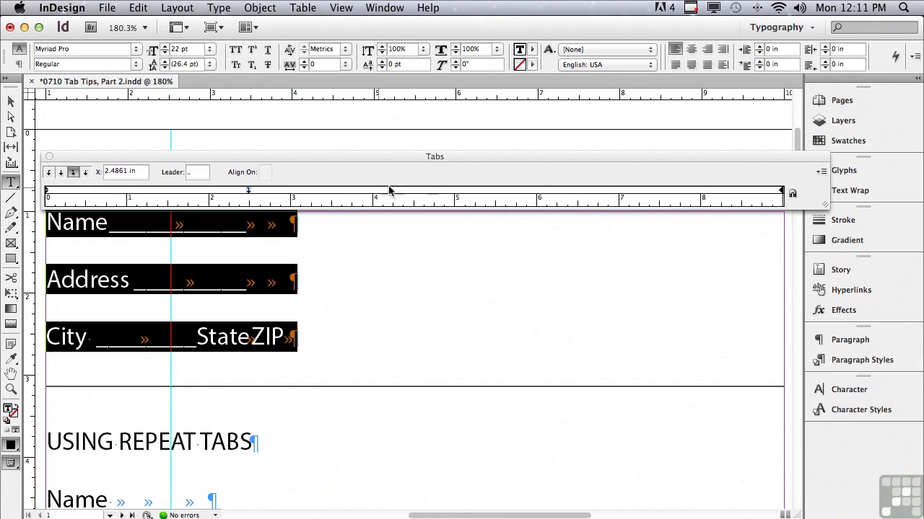
- Add right tabs at 5 in and 7.5 in, each with an underscore leader
{"action": "left_click", "coordinate": [455, 193]}
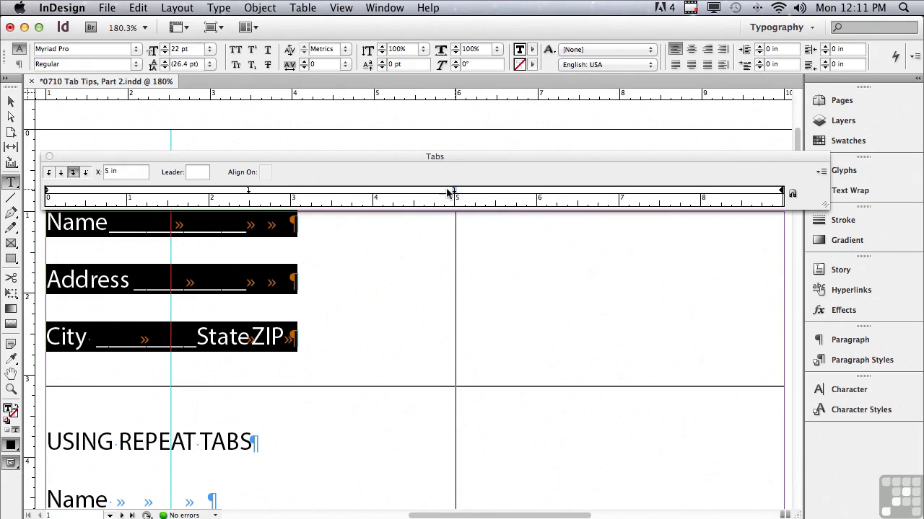
{"action": "left_click", "coordinate": [190, 173]}
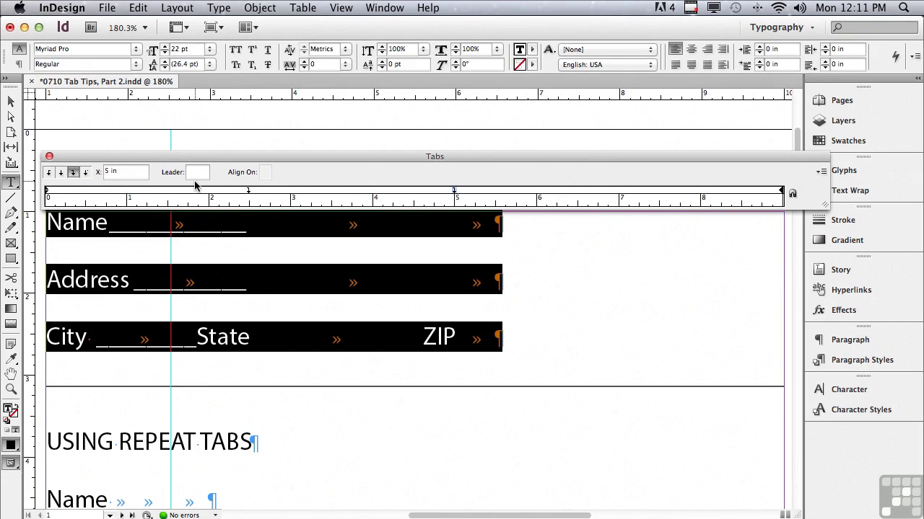
{"action": "type", "text": "_"}
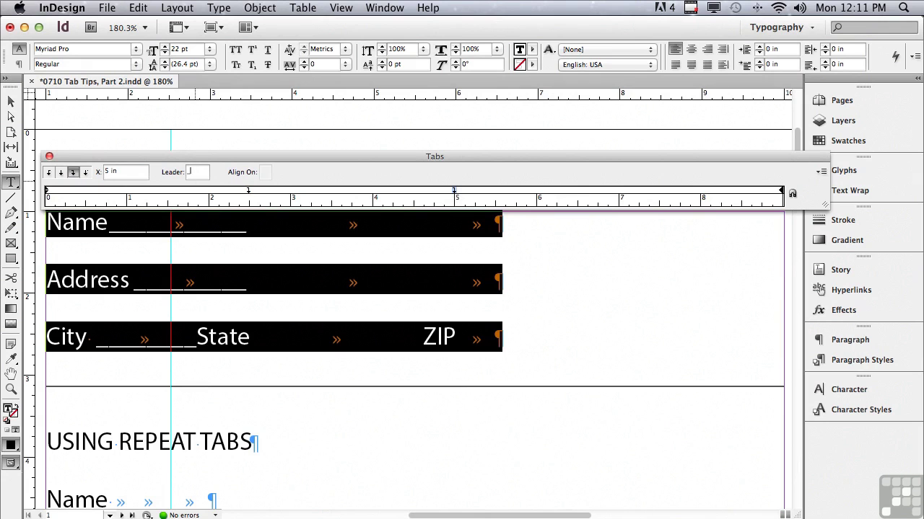
{"action": "left_click", "coordinate": [123, 173]}
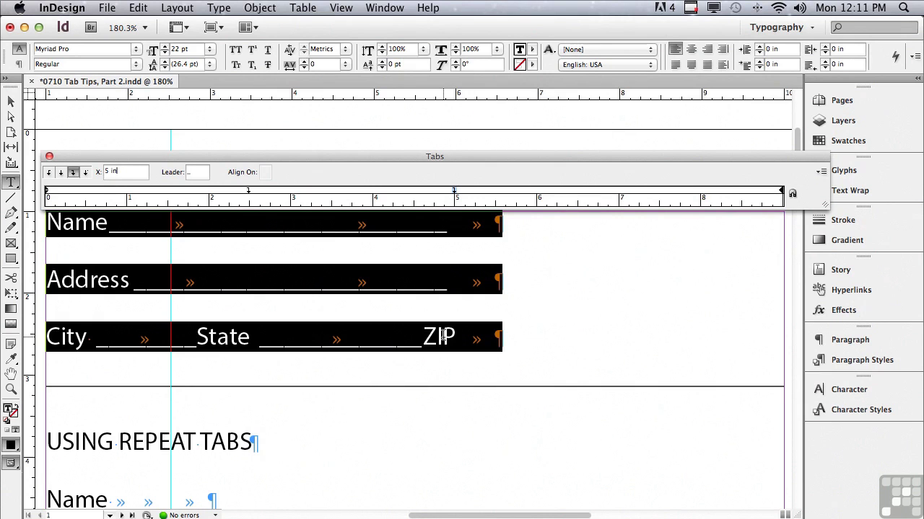
{"action": "left_click", "coordinate": [659, 195]}
{"action": "left_click", "coordinate": [190, 172]}
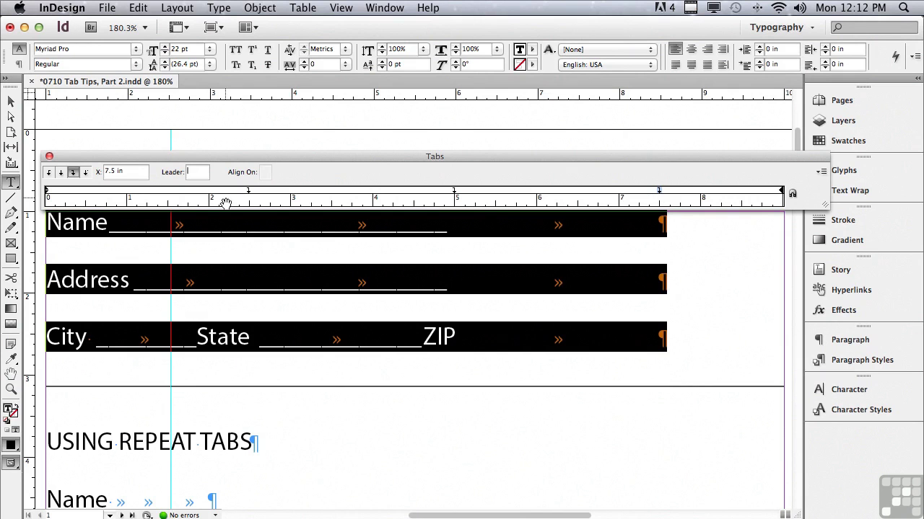
{"action": "type", "text": "_"}
{"action": "left_click", "coordinate": [125, 171]}
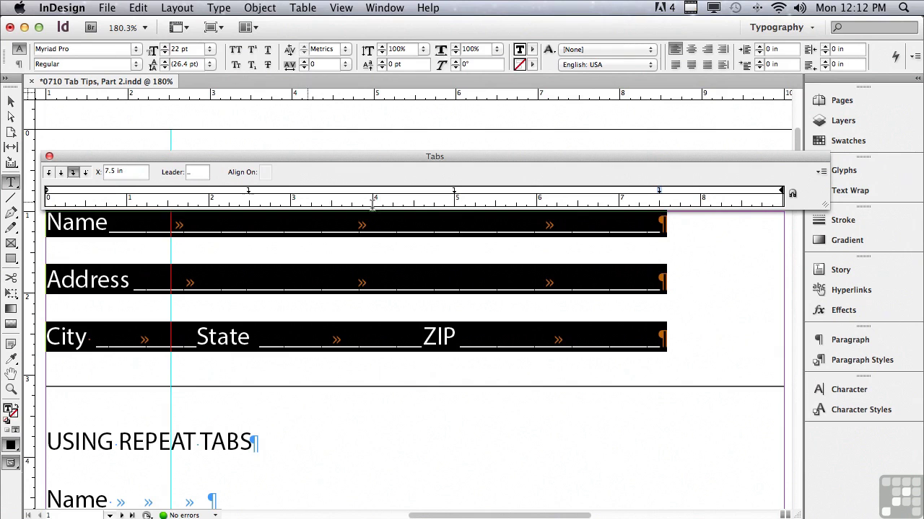
- Move the last right tab from 7.5 in to about 8.85 in
{"action": "left_click", "coordinate": [657, 191]}
{"action": "left_click", "coordinate": [659, 192]}
{"action": "left_click_drag", "start_coordinate": [659, 191], "coordinate": [779, 194]}
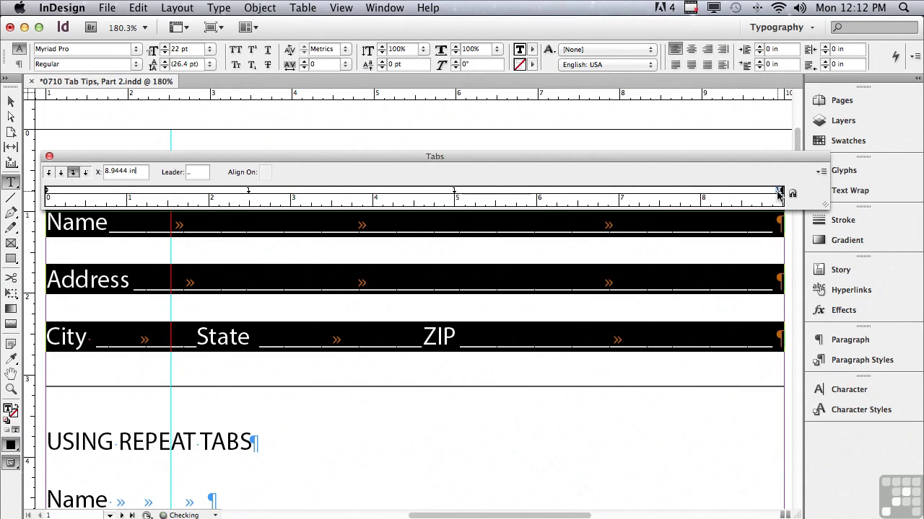
- Shift the other tabs to about 7.2 in and 5.83 in, giving City, State and ZIP separate blanks
{"action": "left_click", "coordinate": [454, 192]}
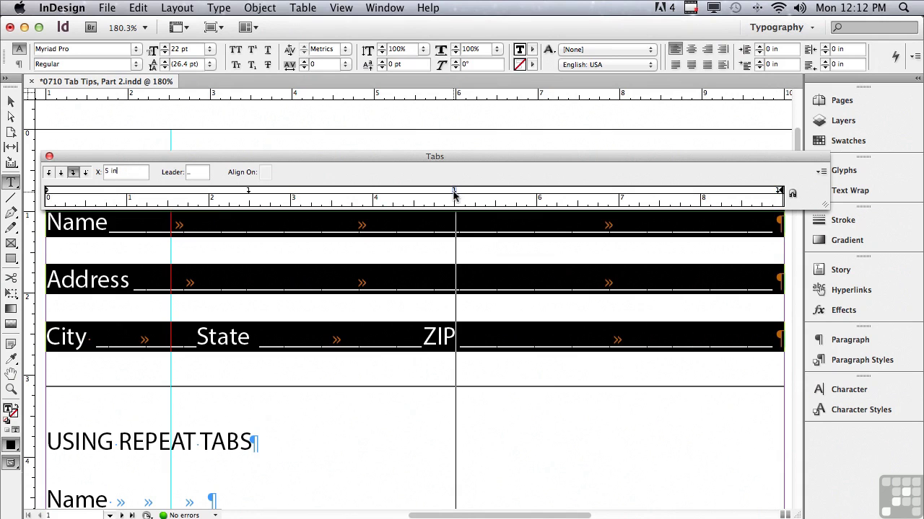
{"action": "left_click_drag", "start_coordinate": [454, 194], "coordinate": [637, 194]}
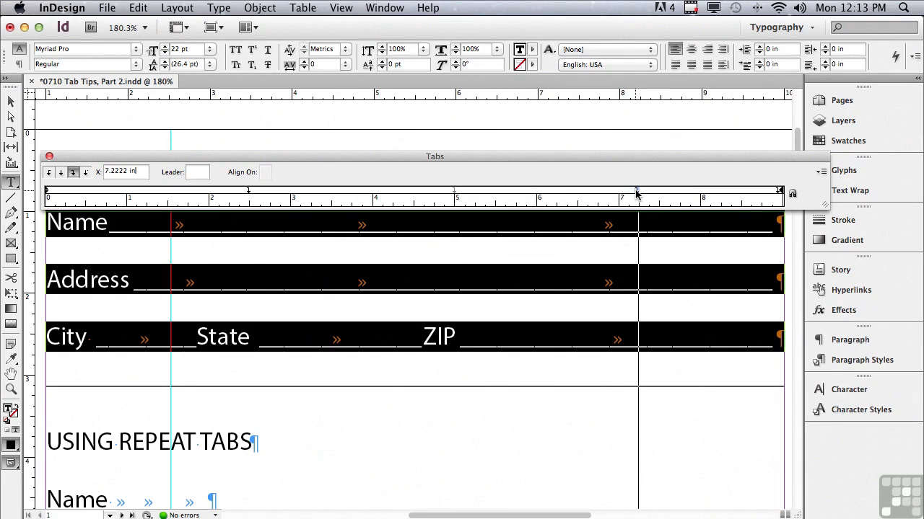
{"action": "left_click_drag", "start_coordinate": [637, 193], "coordinate": [635, 192]}
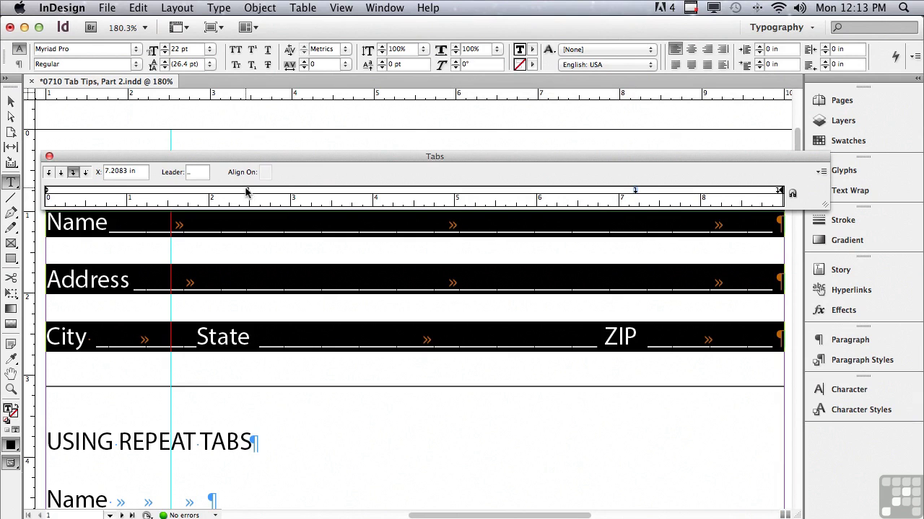
{"action": "left_click_drag", "start_coordinate": [249, 194], "coordinate": [524, 193]}
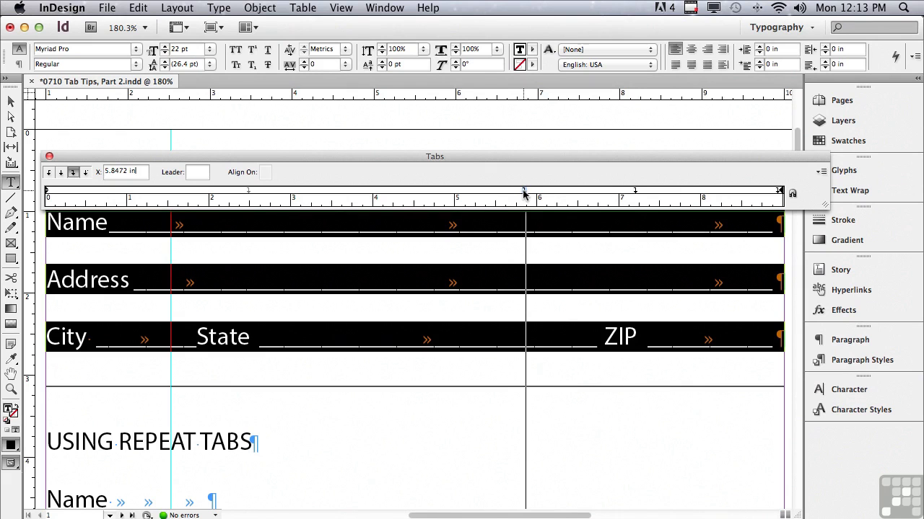
{"action": "left_click_drag", "start_coordinate": [525, 194], "coordinate": [523, 193]}
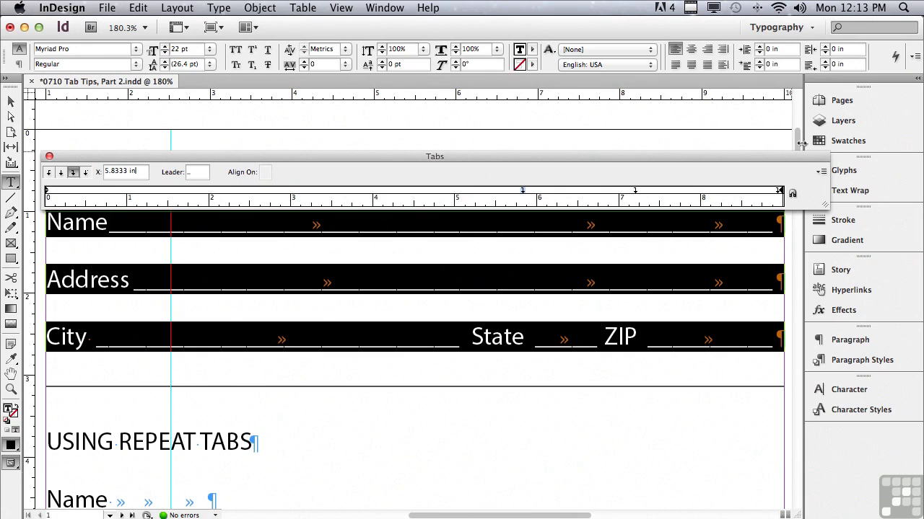
{"action": "left_click", "coordinate": [792, 193]}
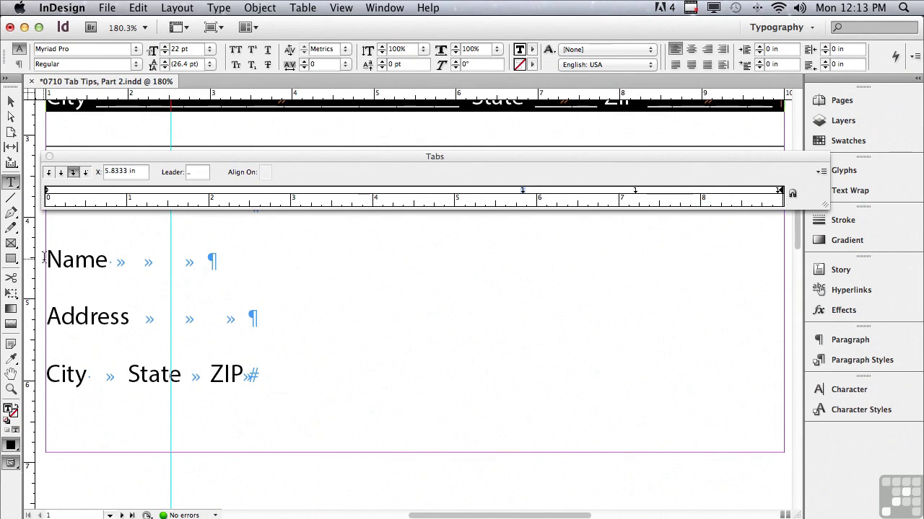
- Select the lower form's Name, Address and City lines and add a 2.5 in right tab with an underscore leader
{"action": "left_click_drag", "start_coordinate": [48, 257], "coordinate": [284, 368]}
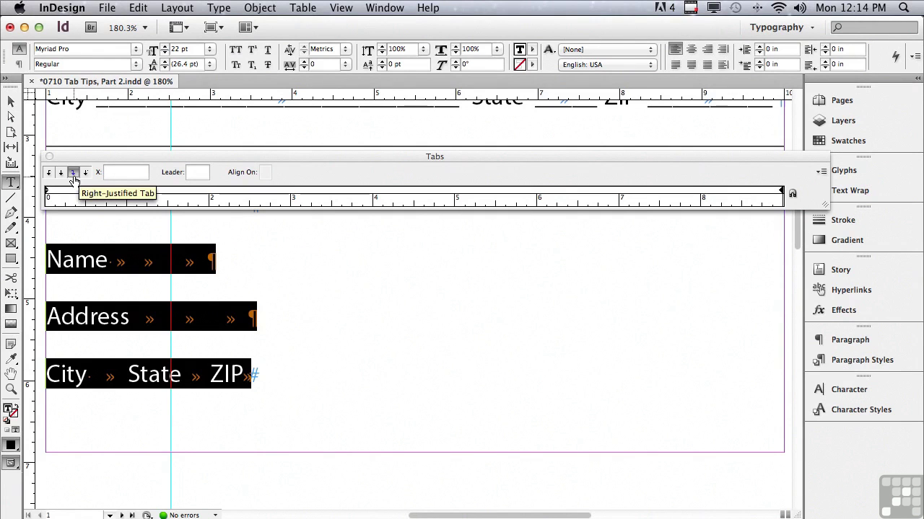
{"action": "left_click", "coordinate": [250, 192]}
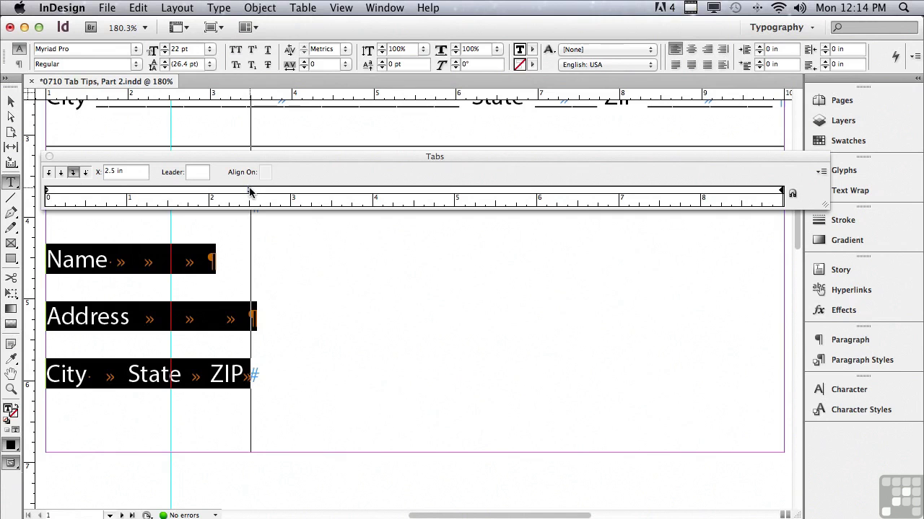
{"action": "left_click", "coordinate": [196, 172]}
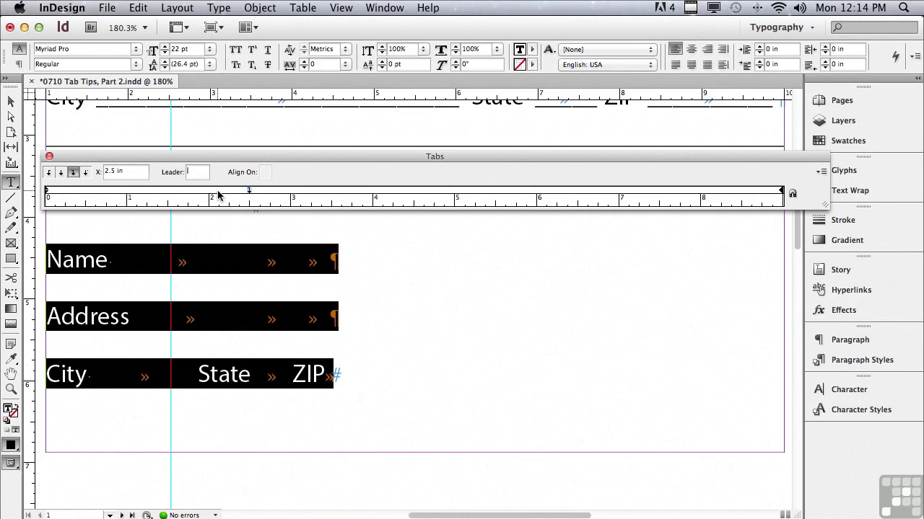
{"action": "type", "text": "."}
{"action": "left_click", "coordinate": [115, 172]}
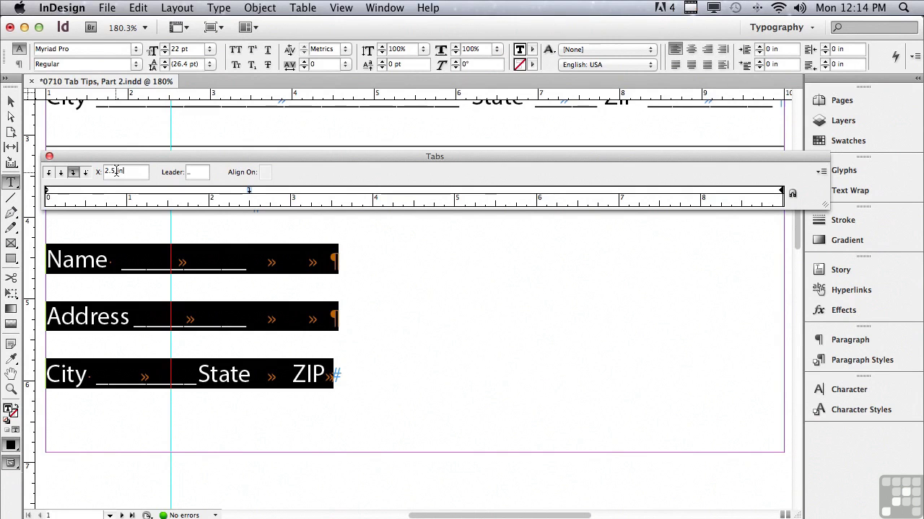
- Repeat the 2.5 in tab at 5 and 7.5 in, then push the last stop to about 8.92 in
{"action": "left_click", "coordinate": [820, 173]}
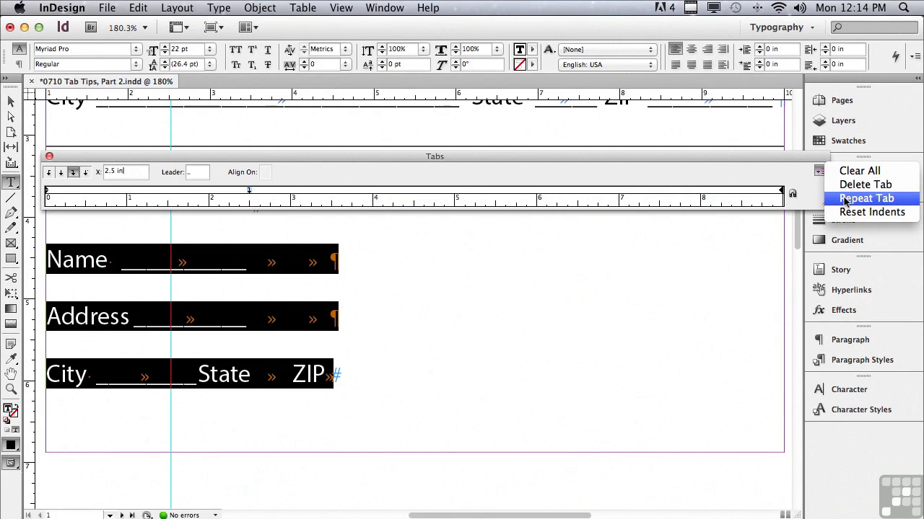
{"action": "left_click", "coordinate": [865, 198]}
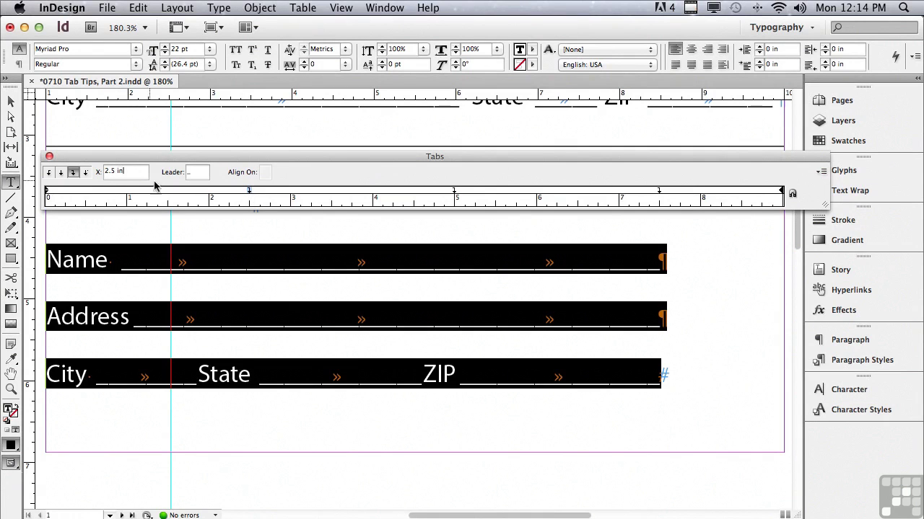
{"action": "double_click", "coordinate": [192, 174]}
{"action": "left_click", "coordinate": [454, 191]}
{"action": "left_click", "coordinate": [658, 191]}
{"action": "left_click_drag", "start_coordinate": [659, 192], "coordinate": [777, 191]}
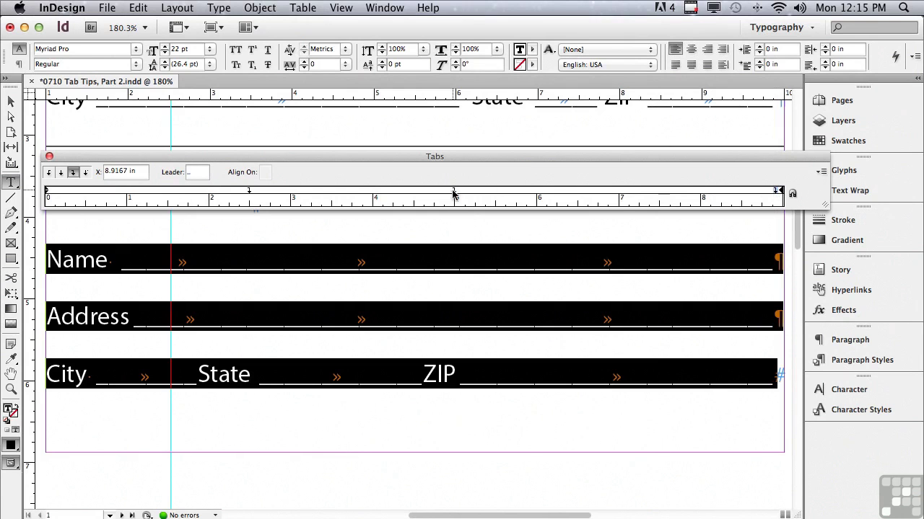
- Add a tab stop near 7.26 in and move the first stop right to 5.6111 in
{"action": "left_click_drag", "start_coordinate": [596, 192], "coordinate": [637, 193]}
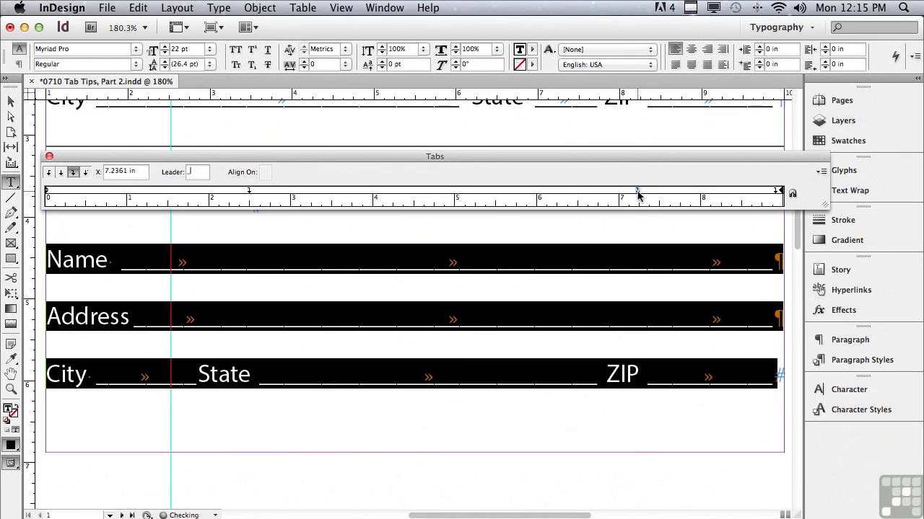
{"action": "left_click_drag", "start_coordinate": [250, 195], "coordinate": [506, 196]}
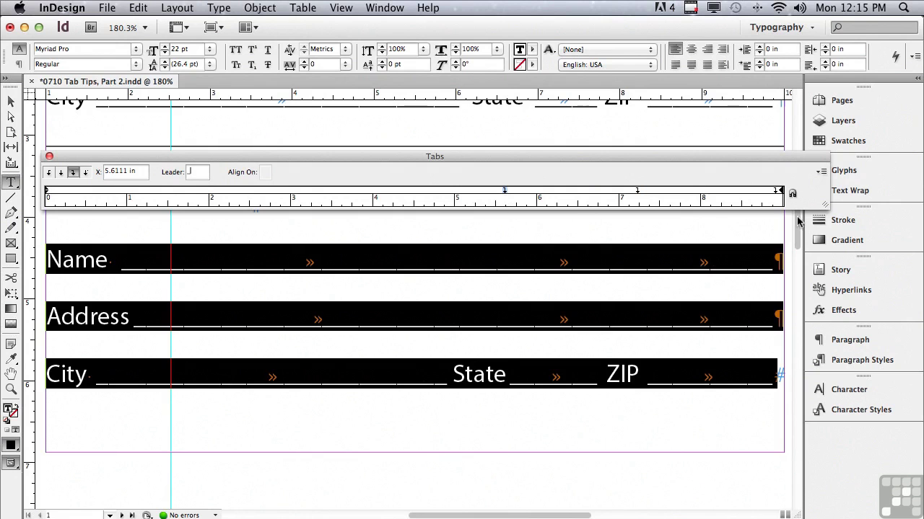
- Show the whole CONTENTS page in the window with the cursor in its text
{"action": "scroll", "coordinate": [797, 220], "scroll_direction": "down", "scroll_amount": 10}
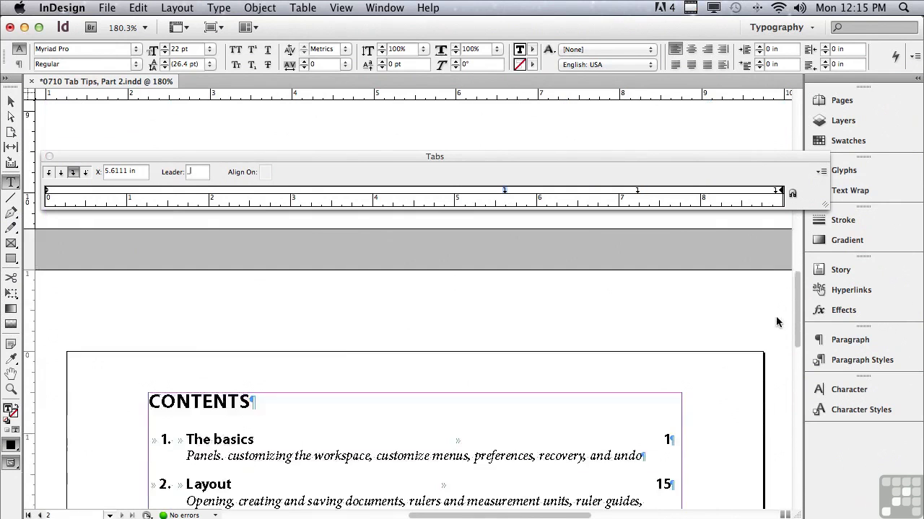
{"action": "scroll", "coordinate": [777, 323], "scroll_direction": "down", "scroll_amount": 3}
{"action": "left_click", "coordinate": [153, 253]}
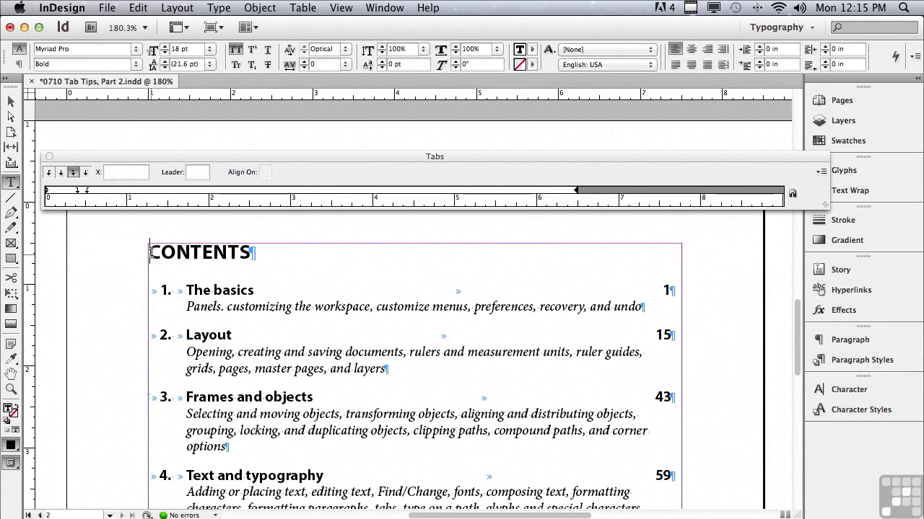
{"action": "left_click", "coordinate": [342, 9]}
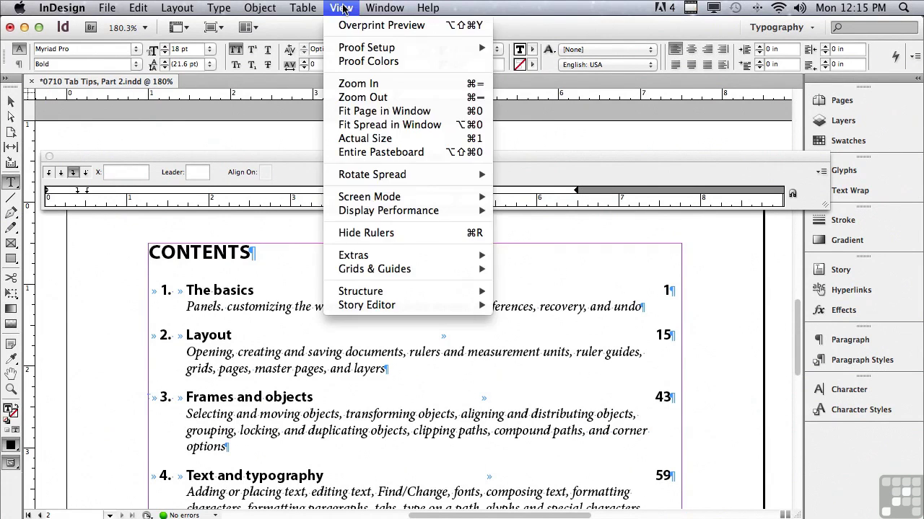
{"action": "left_click", "coordinate": [364, 112]}
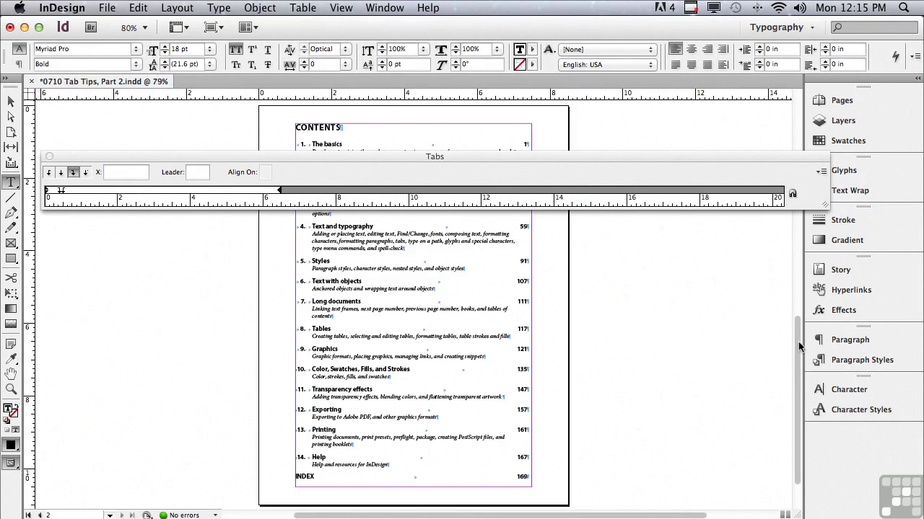
- Snap the Tabs ruler directly above the contents text frame
{"action": "left_click_drag", "start_coordinate": [799, 346], "coordinate": [795, 324]}
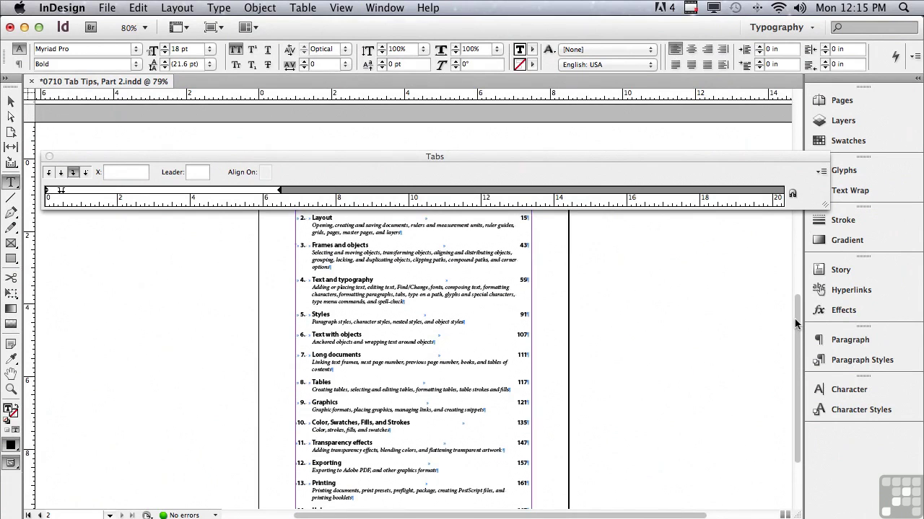
{"action": "left_click", "coordinate": [792, 194]}
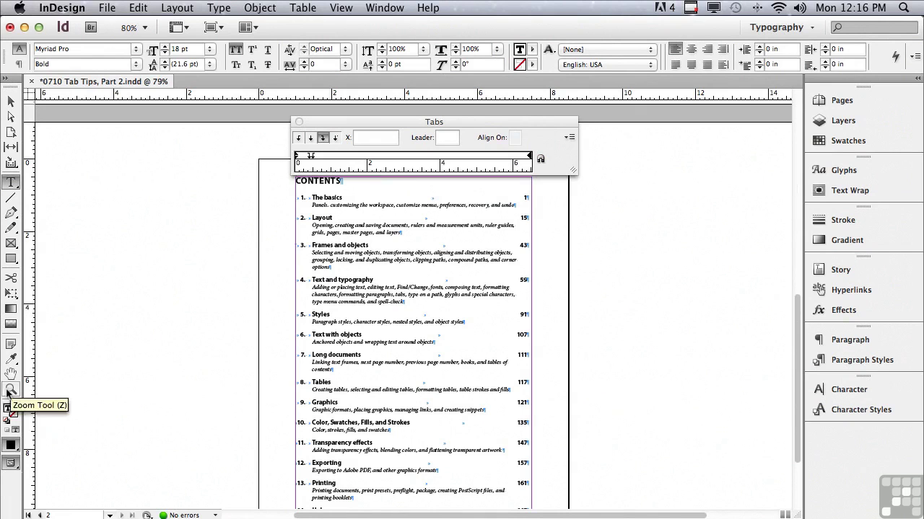
{"action": "left_click", "coordinate": [10, 389]}
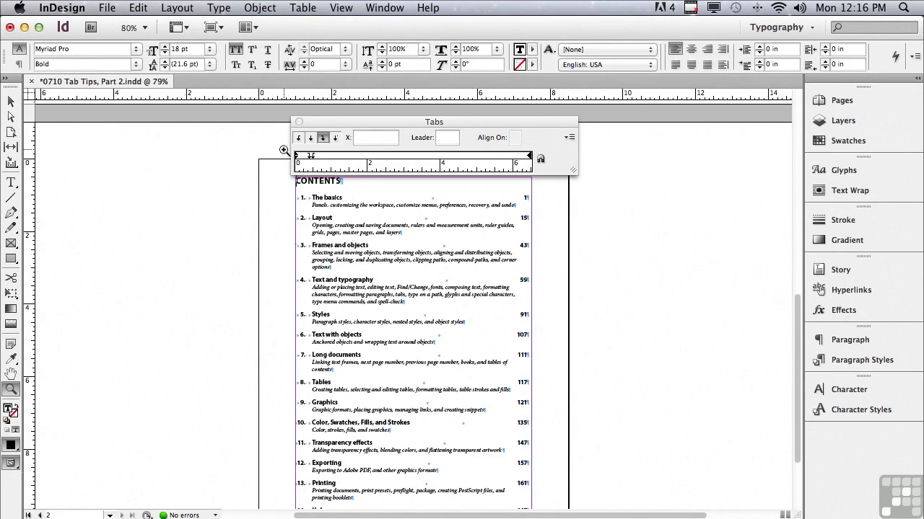
- Enlarge the top of the contents list and re-fit the Tabs ruler to the frame width
{"action": "left_click_drag", "start_coordinate": [283, 148], "coordinate": [538, 251]}
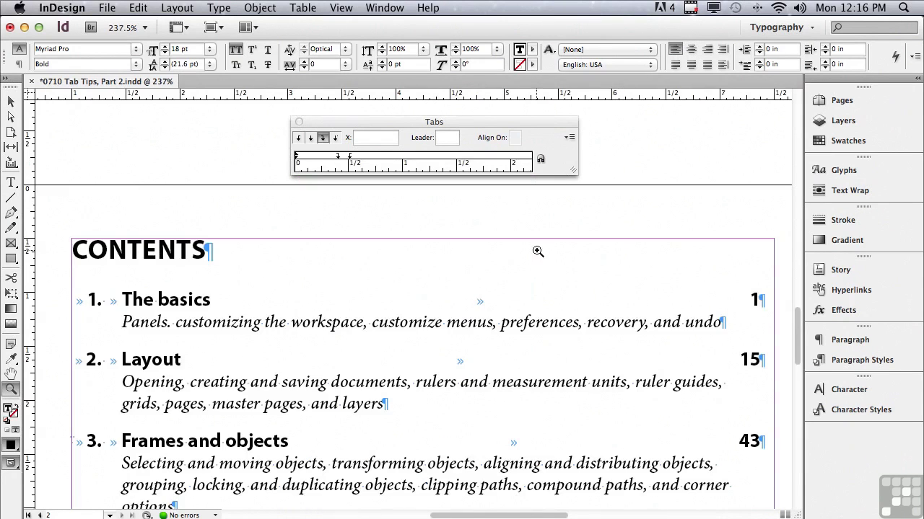
{"action": "left_click", "coordinate": [540, 161]}
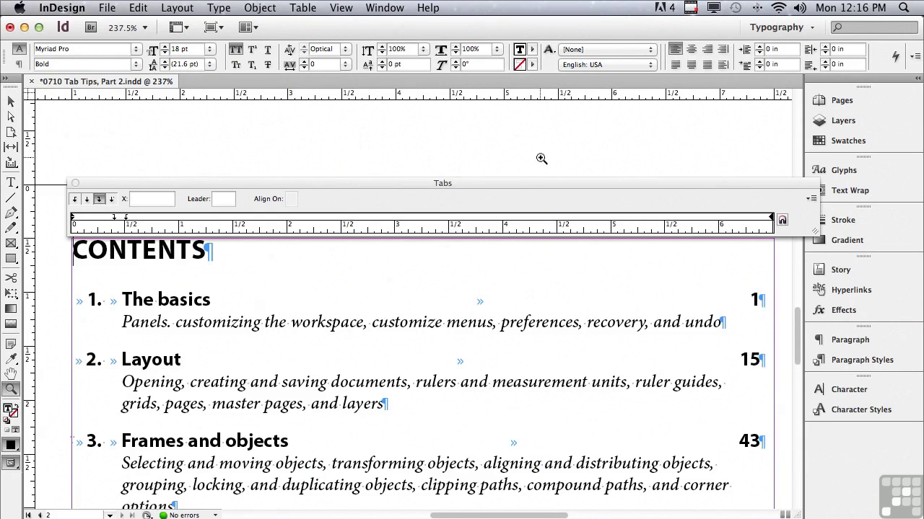
{"action": "left_click", "coordinate": [10, 183]}
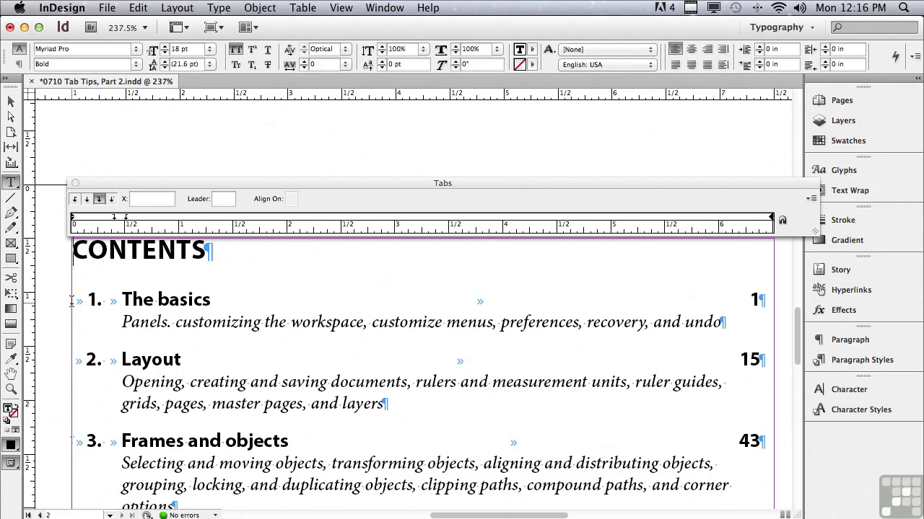
- Give the 6.375 in right tab of all contents entries a period dot leader
{"action": "left_click_drag", "start_coordinate": [72, 302], "coordinate": [581, 516]}
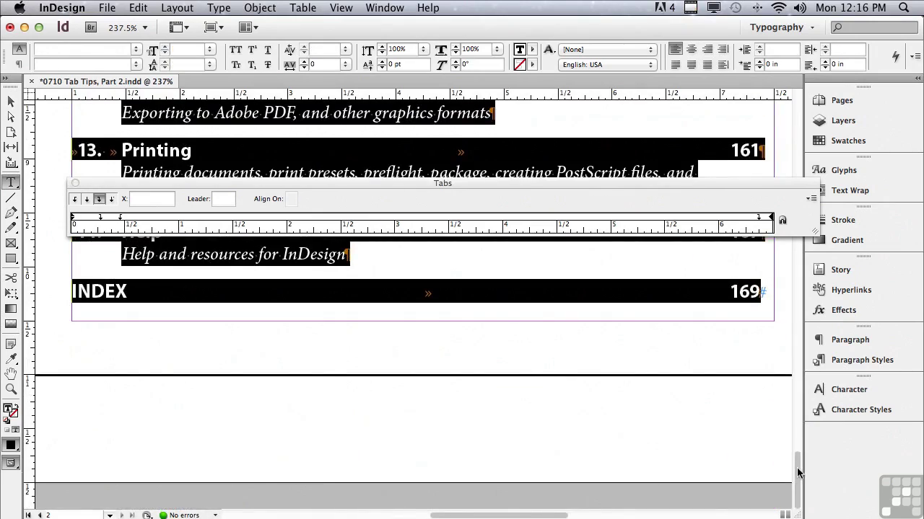
{"action": "left_click_drag", "start_coordinate": [797, 472], "coordinate": [797, 326]}
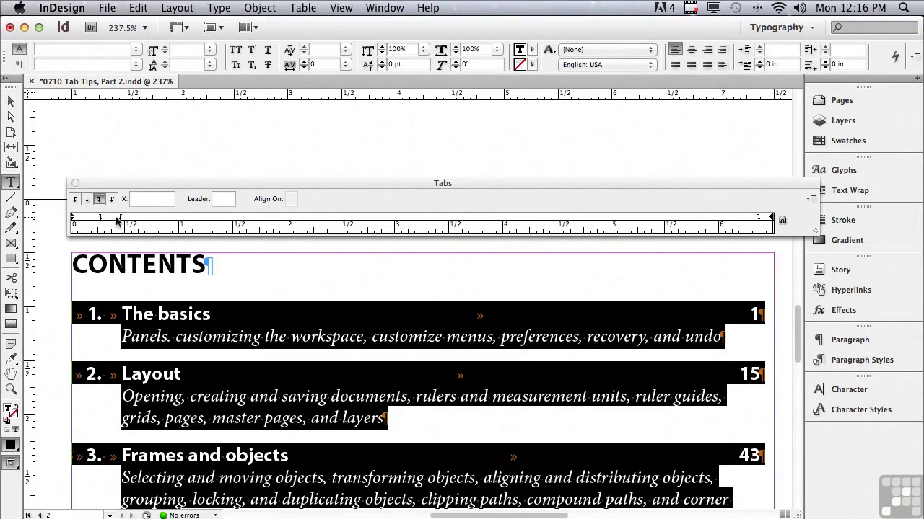
{"action": "left_click", "coordinate": [759, 219]}
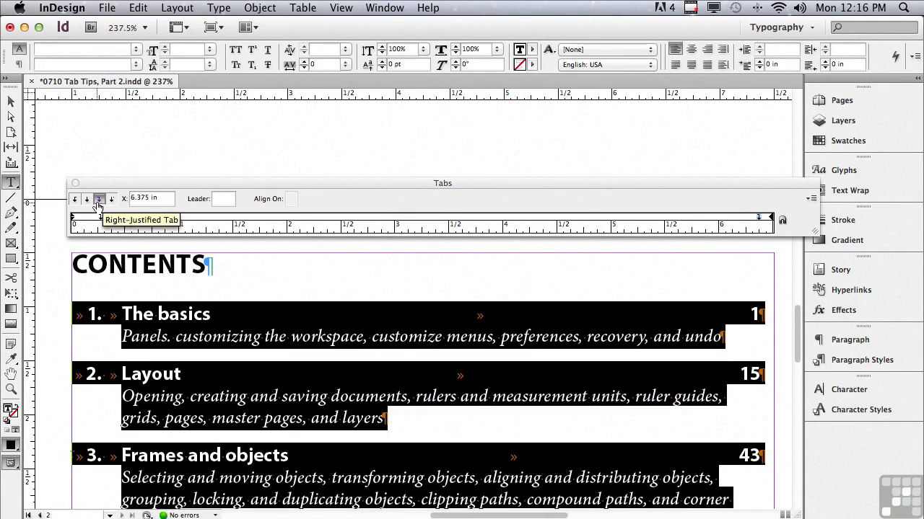
{"action": "left_click", "coordinate": [230, 202]}
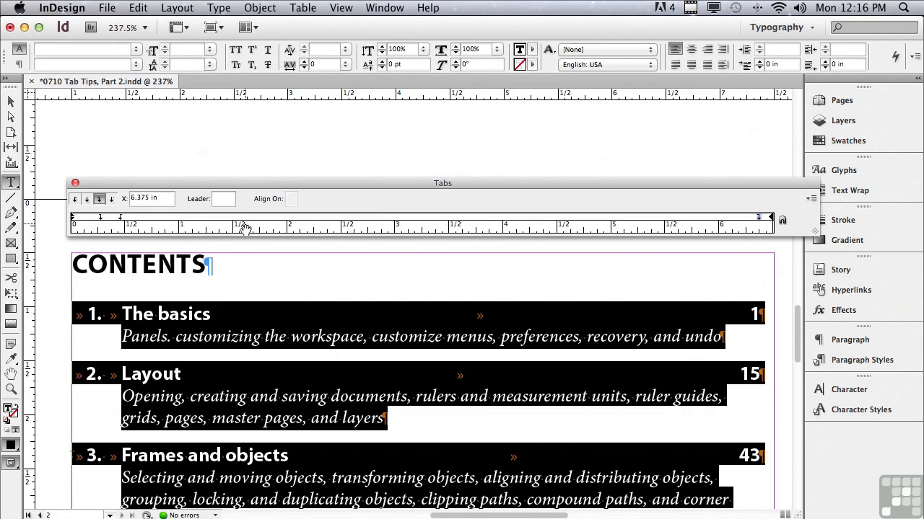
{"action": "type", "text": "."}
{"action": "key", "text": "Return"}
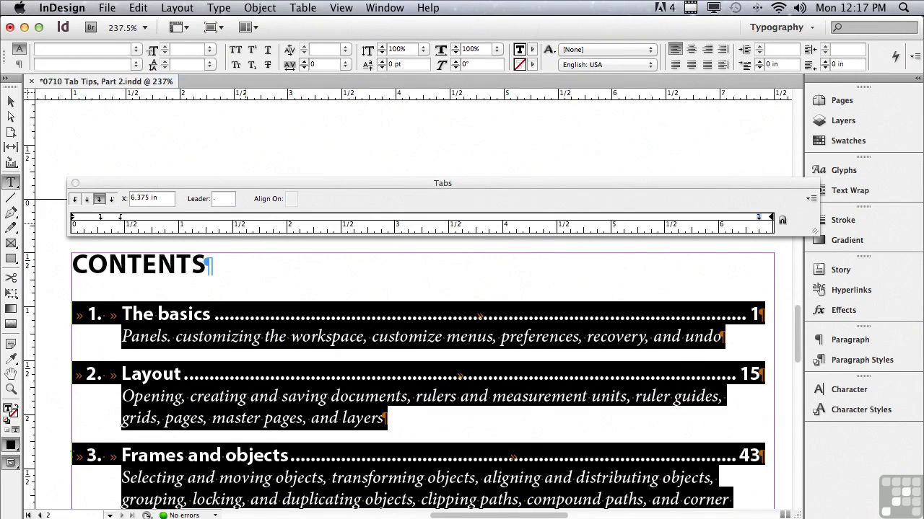